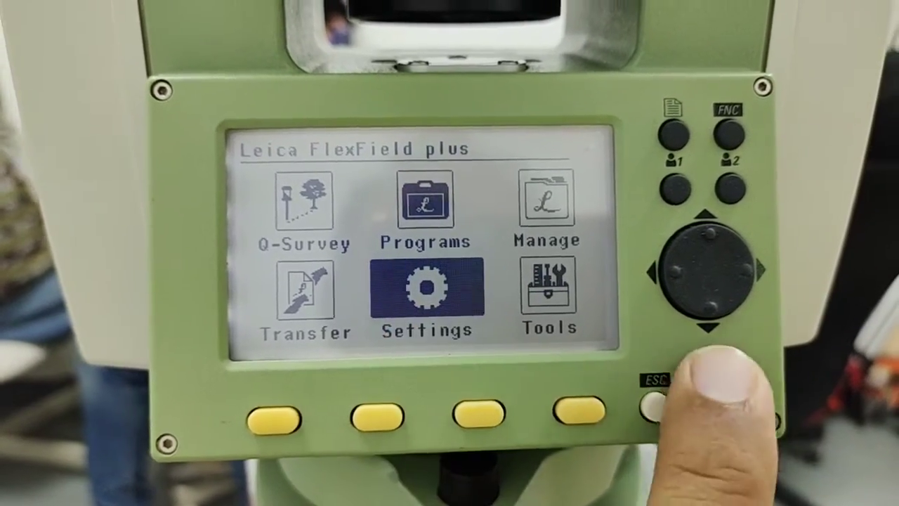
# - Enter the instrument Settings menu from the main menu
pyautogui.press('Return')
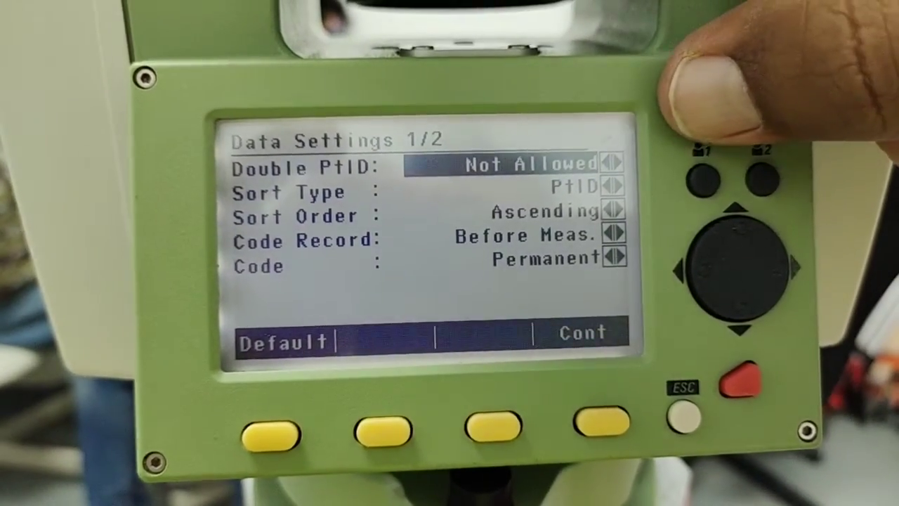
# - Toggle Double PtID to Allowed and back to Not Allowed, then move to Sort Type
pyautogui.press('pagedown')
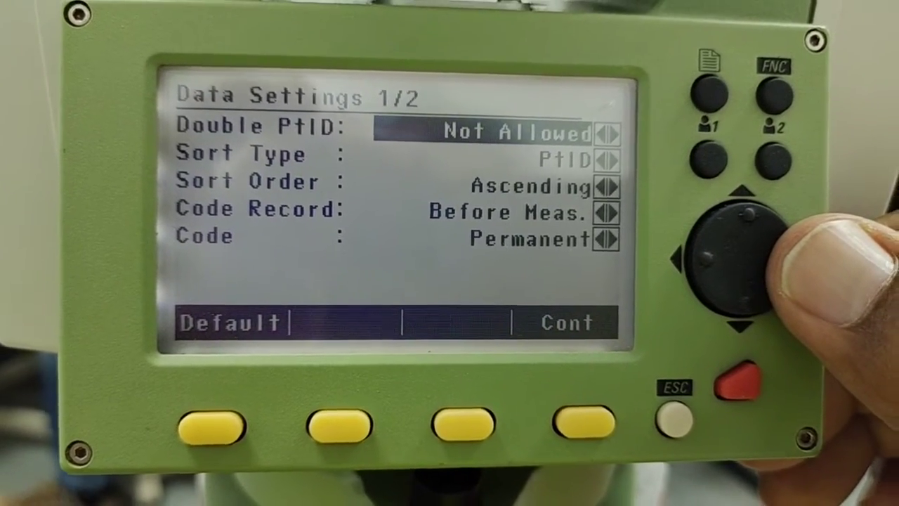
pyautogui.press('Right')
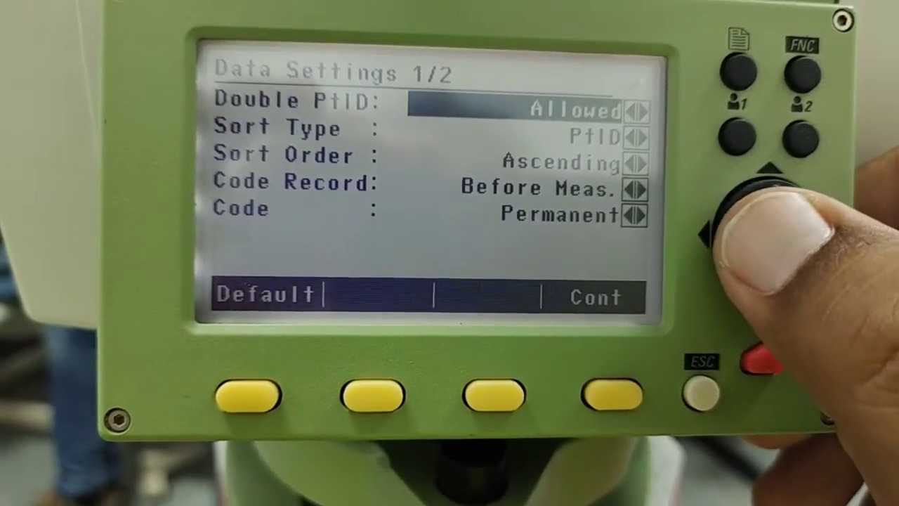
pyautogui.press('Left')
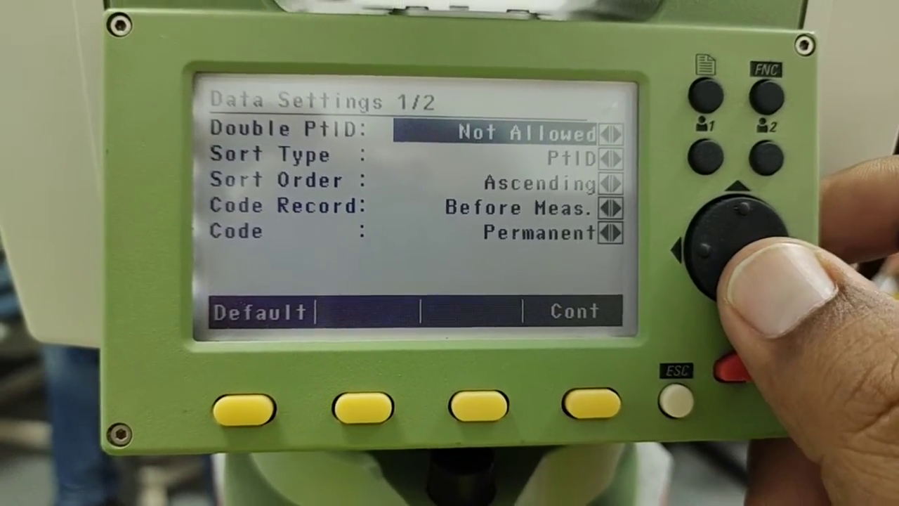
pyautogui.press('Down')
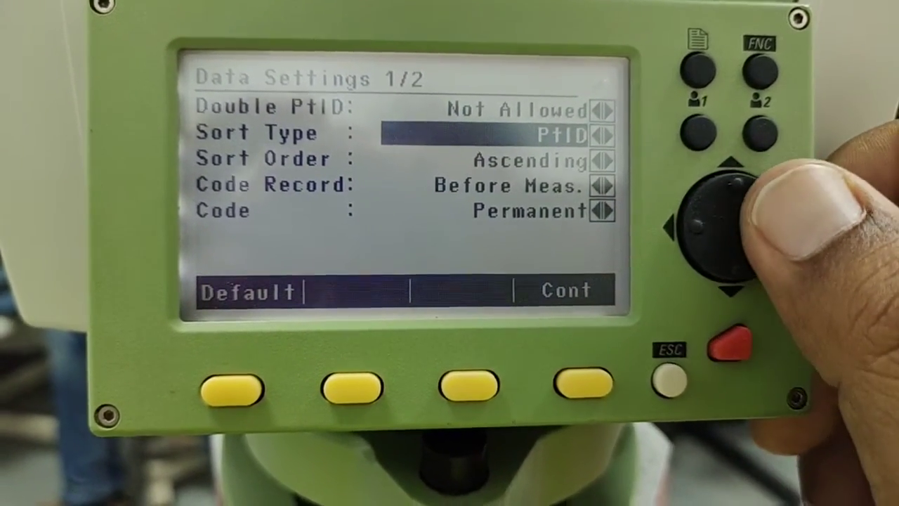
# - Try Sort Type Time and descending order, leaving PtID, Ascending; move to Code Record
pyautogui.press('Right')
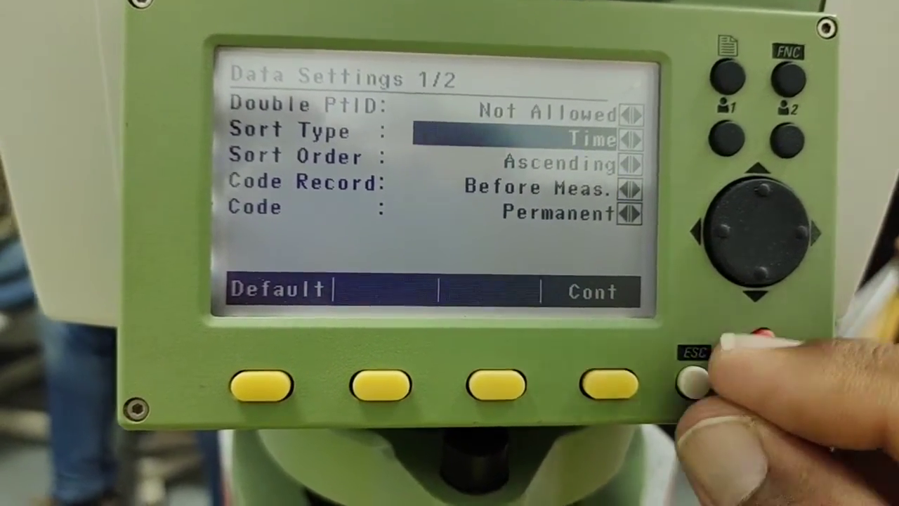
pyautogui.press('Right')
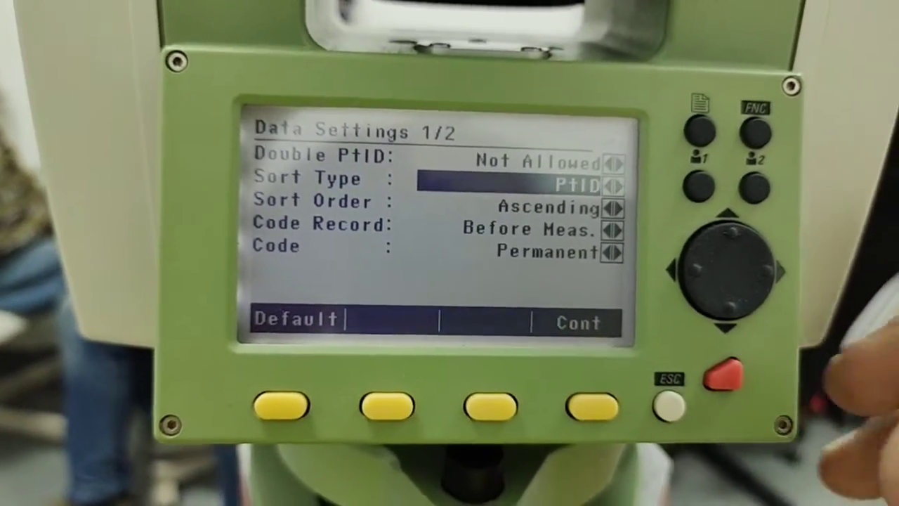
pyautogui.press('Down')
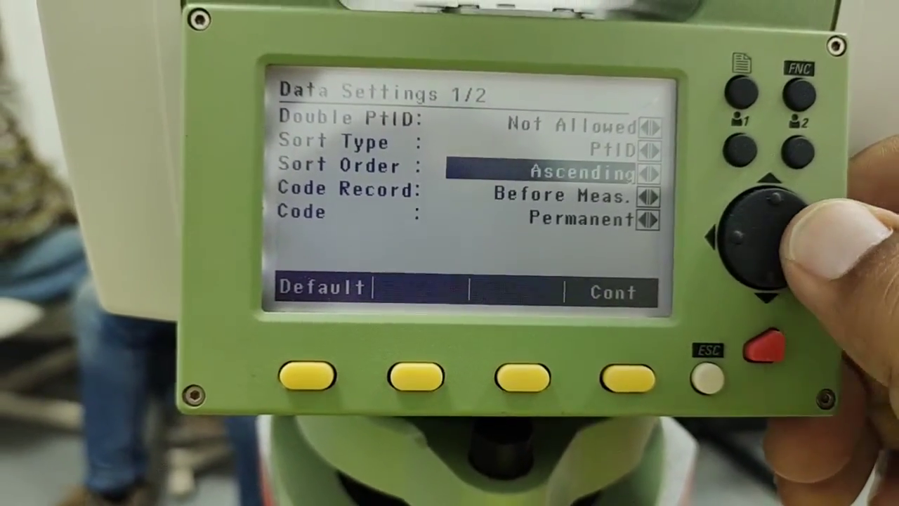
pyautogui.press('Right')
pyautogui.press('Right')
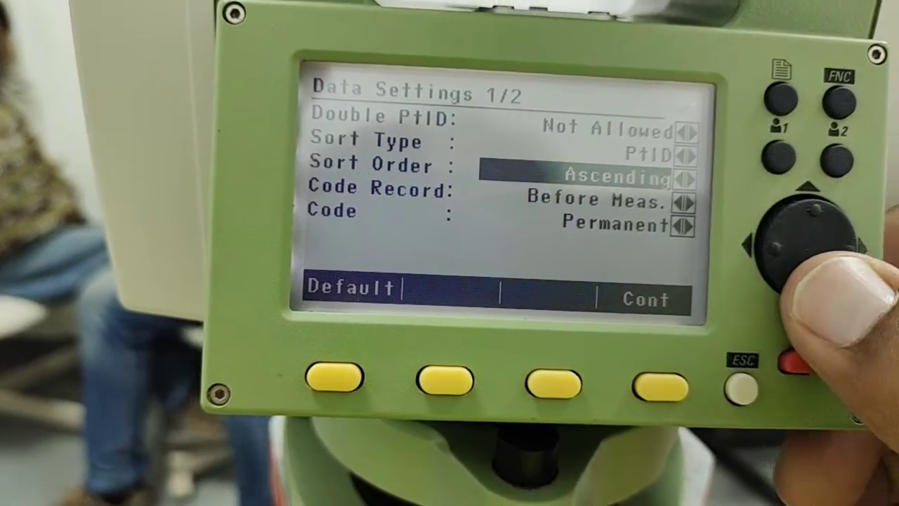
pyautogui.press('Down')
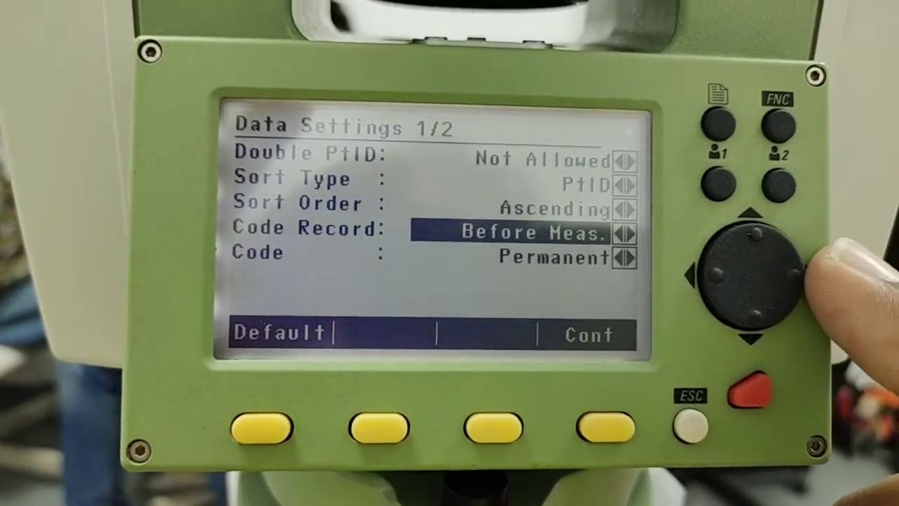
# - Toggle Code Record to After Meas. twice, ending on Before Meas
pyautogui.press('Right')
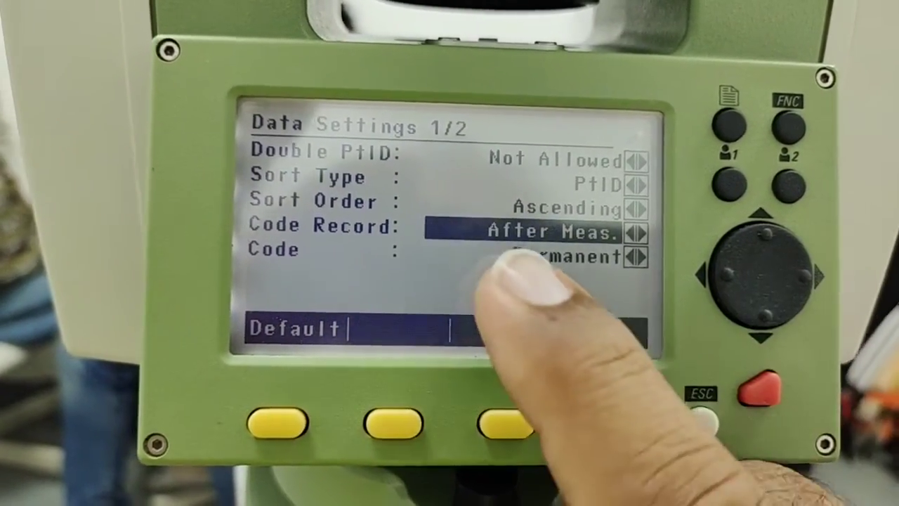
pyautogui.press('Right')
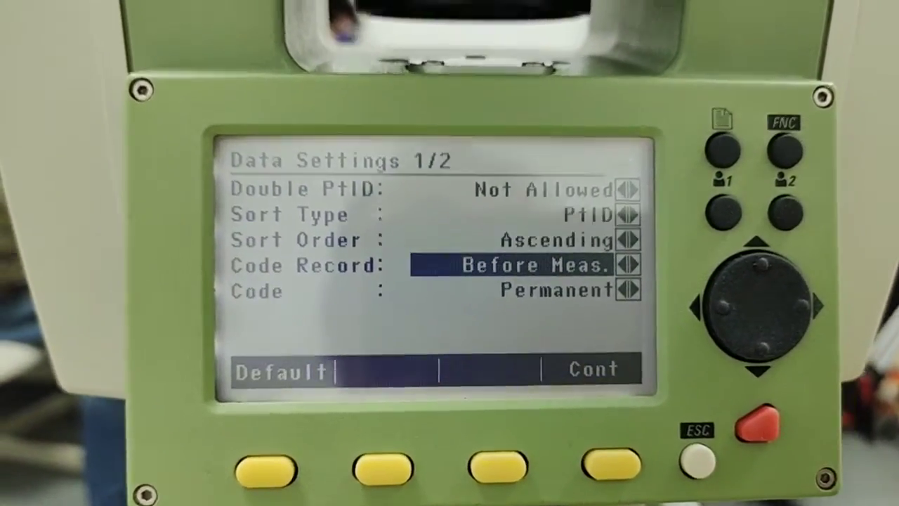
pyautogui.press('Right')
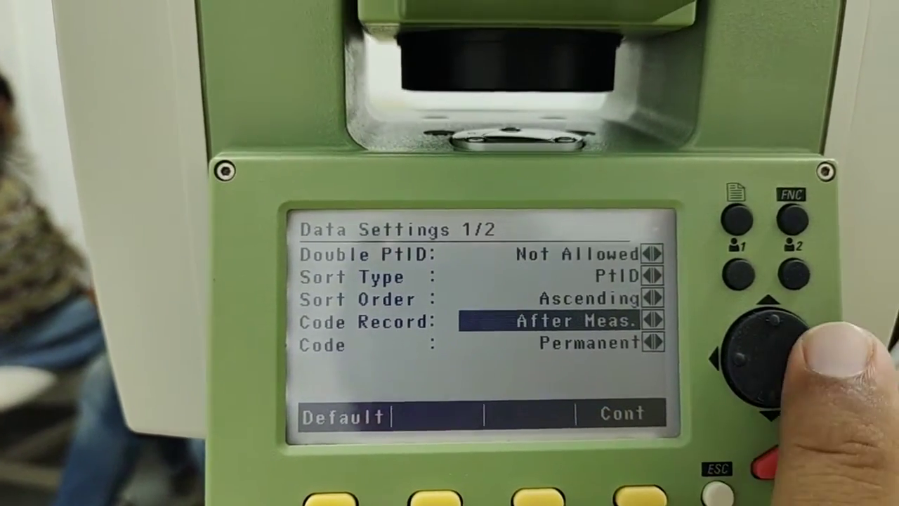
pyautogui.press('Right')
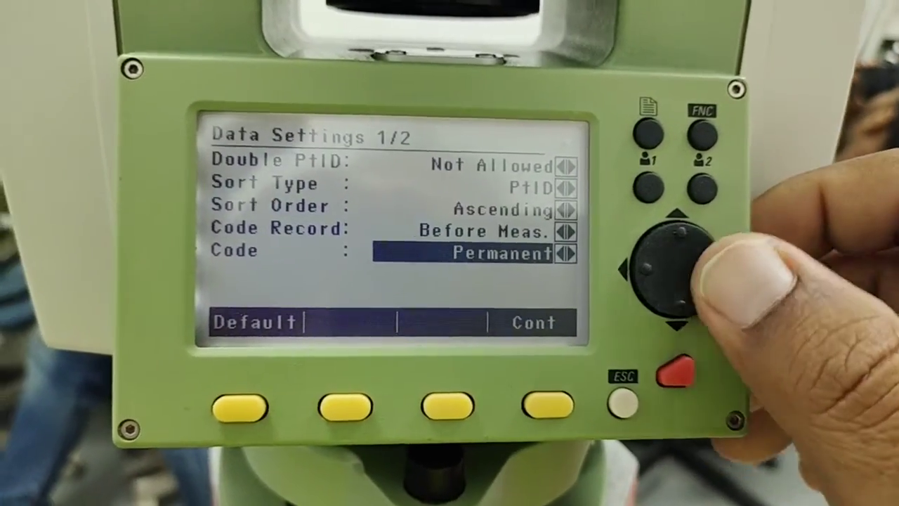
# - Toggle Code to Reset after Record and back to Permanent
pyautogui.press('Right')
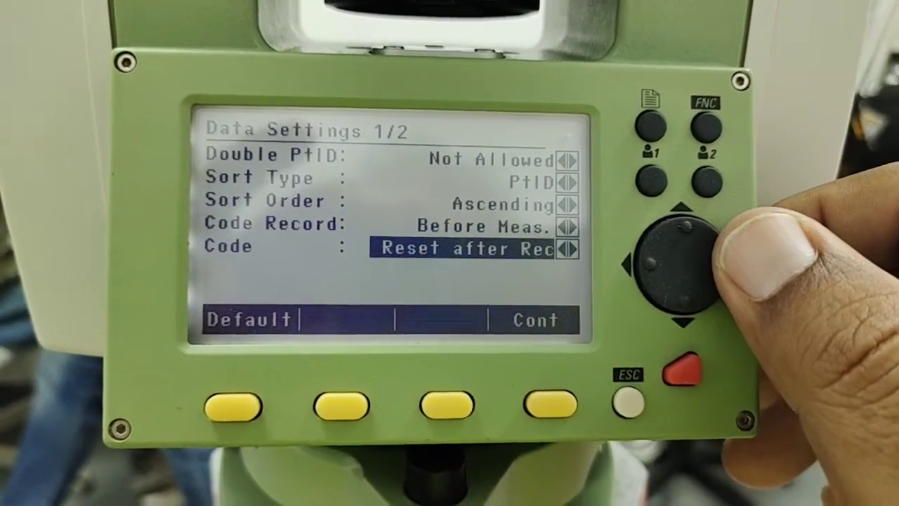
pyautogui.press('Right')
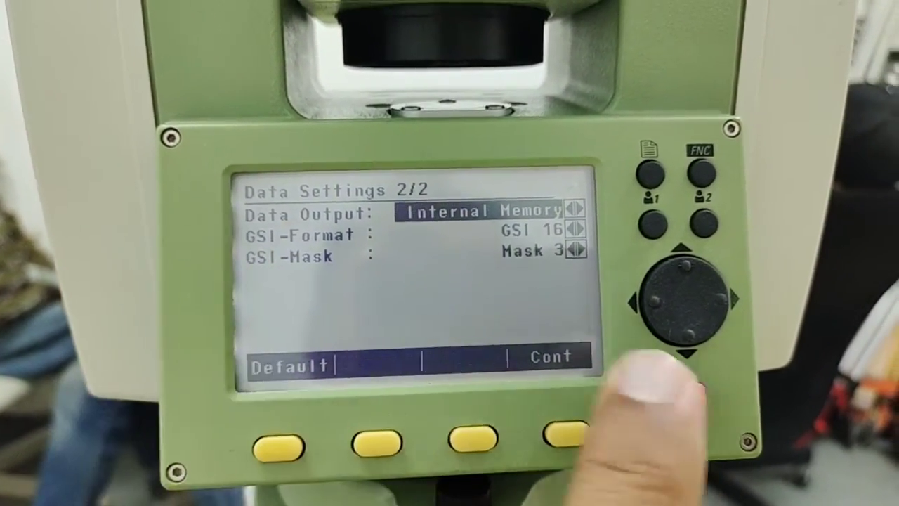
# - Keep Data Output on Internal Memory and GSI 16 format, and set GSI-Mask to Mask 1
pyautogui.press('Right')
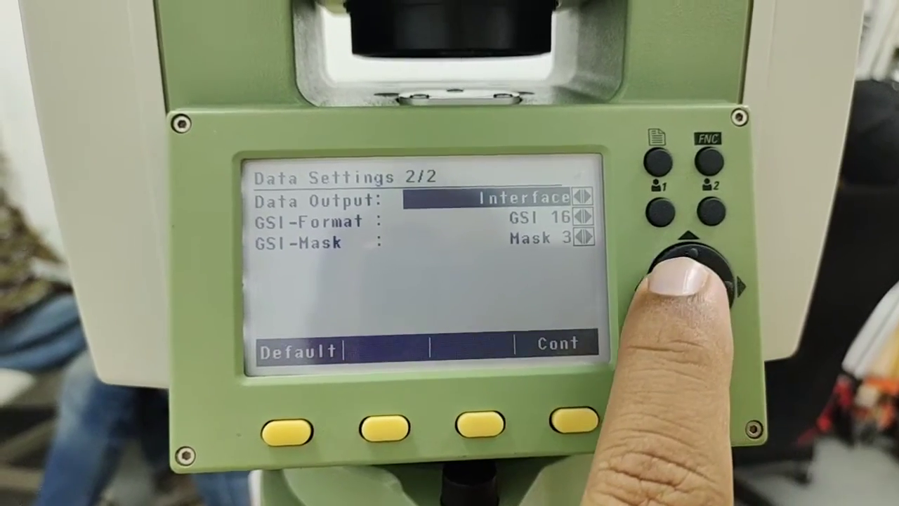
pyautogui.press('Right')
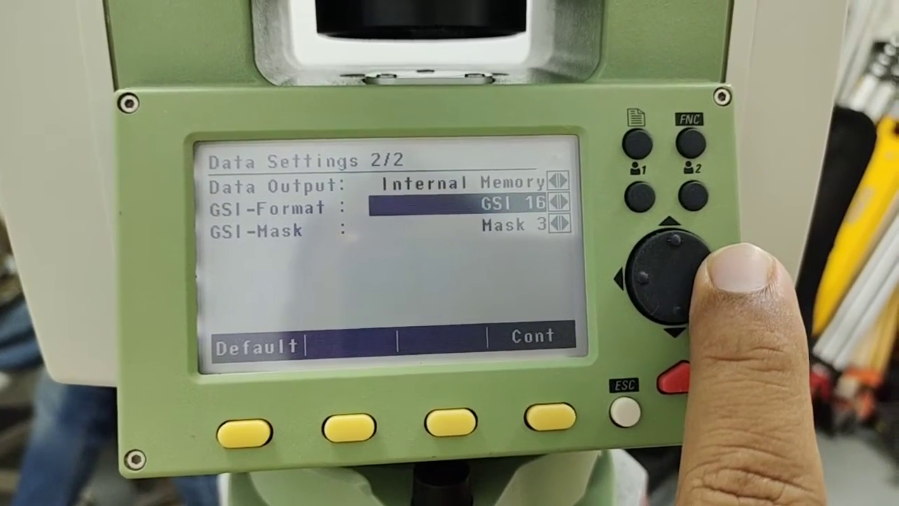
pyautogui.press('Right')
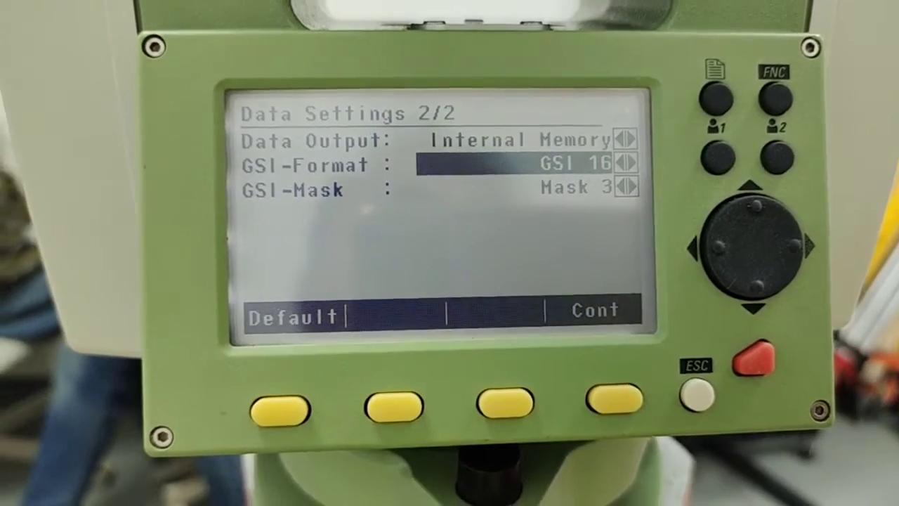
pyautogui.press('Down')
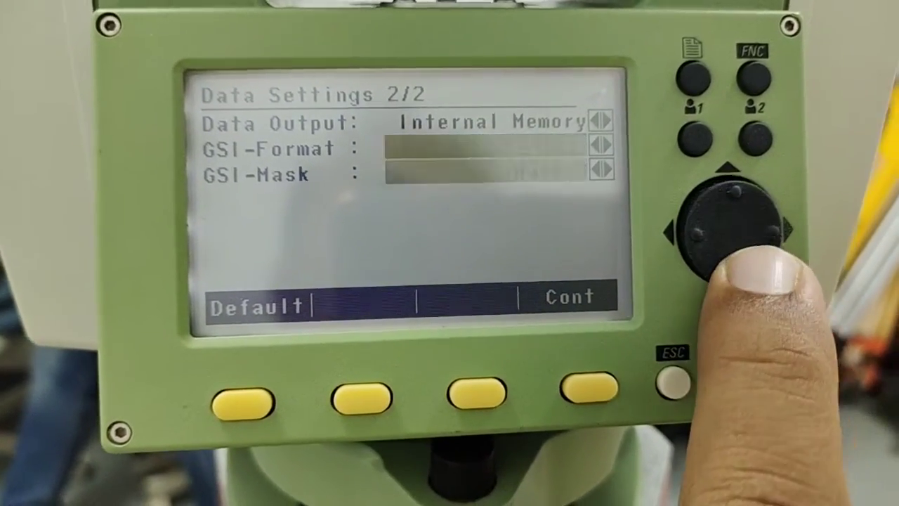
pyautogui.press('Right')
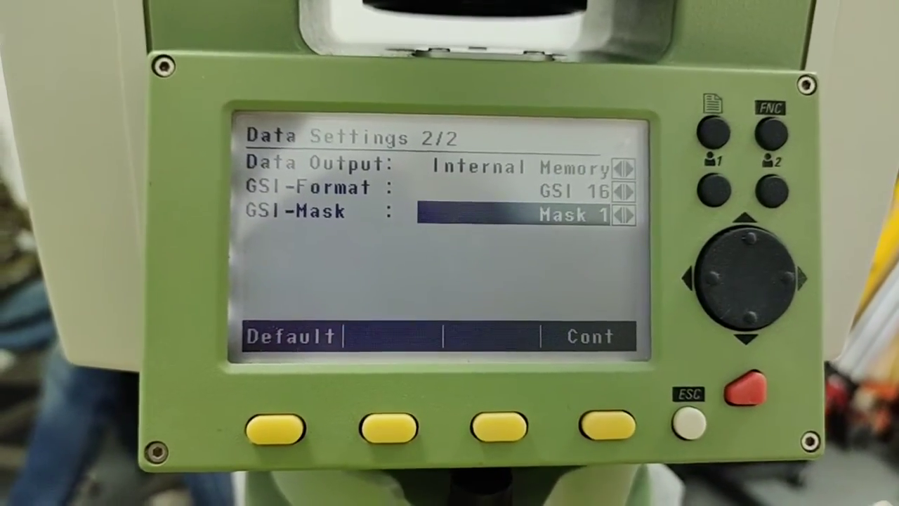
# - Escape the settings, confirm terminating without saving changes, and return to the main menu
pyautogui.press('Escape')
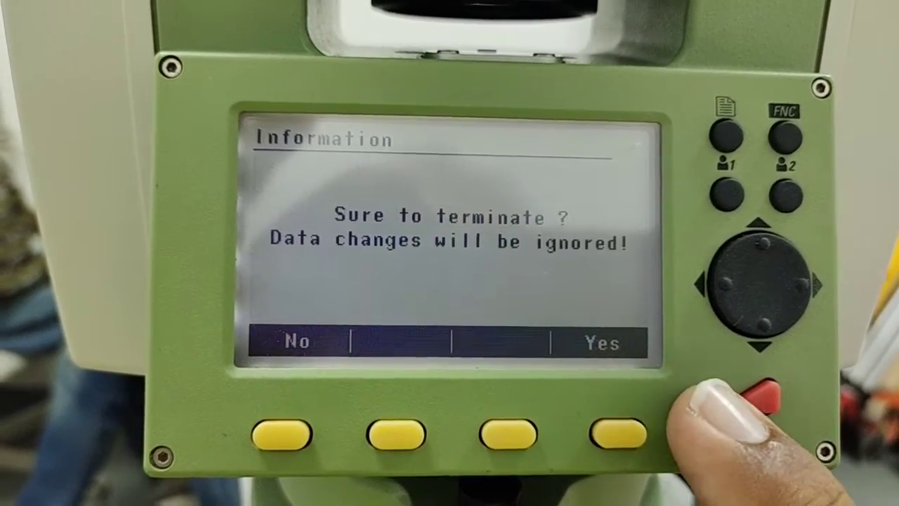
pyautogui.press('F4')
pyautogui.press('Escape')
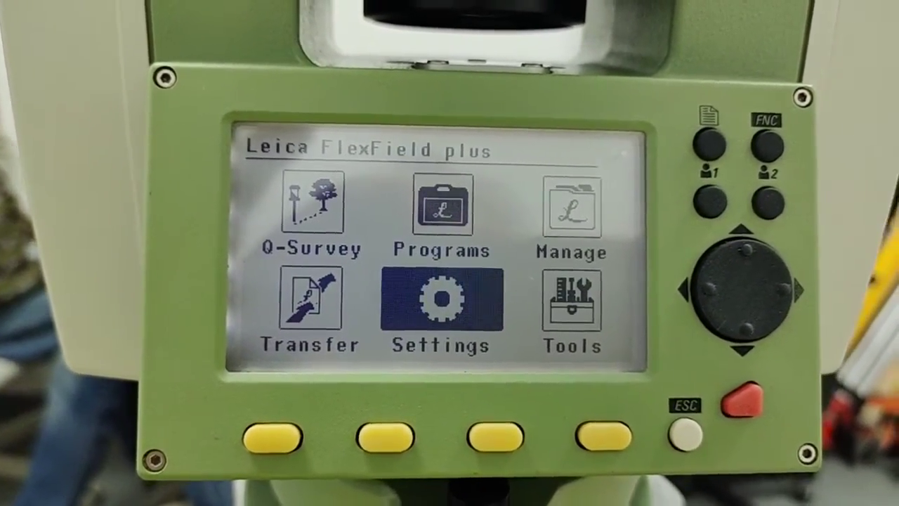